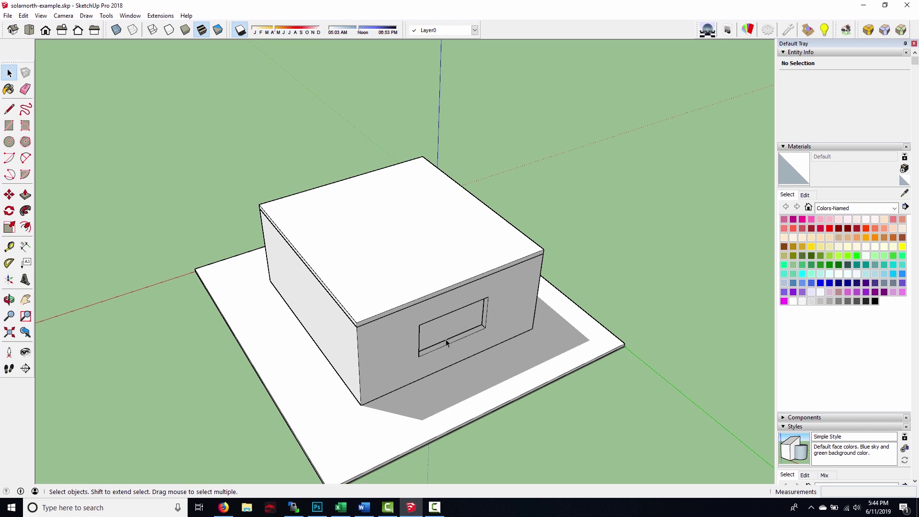
# Step: Move the shadow date to about July and sweep the time of day from early morning toward evening
pyautogui.moveTo(275, 29); pyautogui.dragTo(263, 33)
pyautogui.moveTo(357, 32)
pyautogui.mouseDown()
pyautogui.moveTo(346, 32)
pyautogui.moveTo(388, 30)
pyautogui.moveTo(330, 33)
pyautogui.moveTo(358, 31)
pyautogui.moveTo(342, 32)
pyautogui.mouseUp()
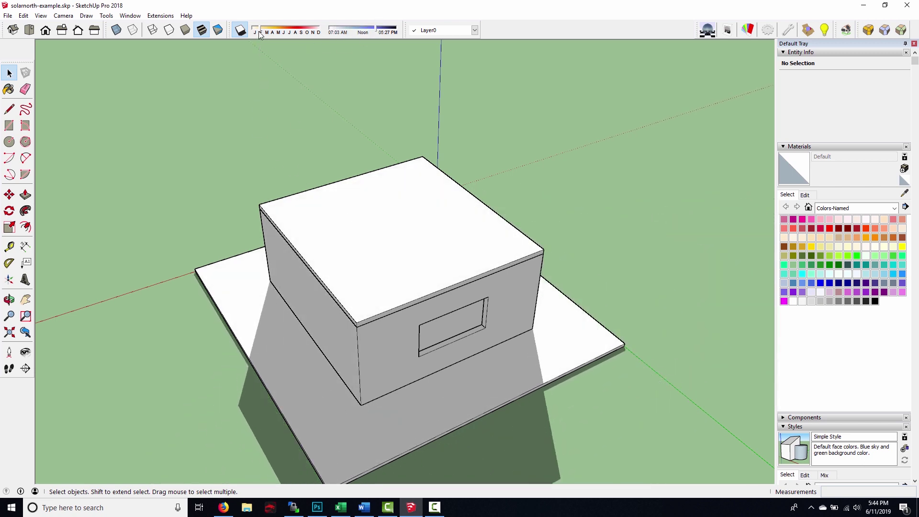
pyautogui.moveTo(259, 34); pyautogui.dragTo(292, 33)
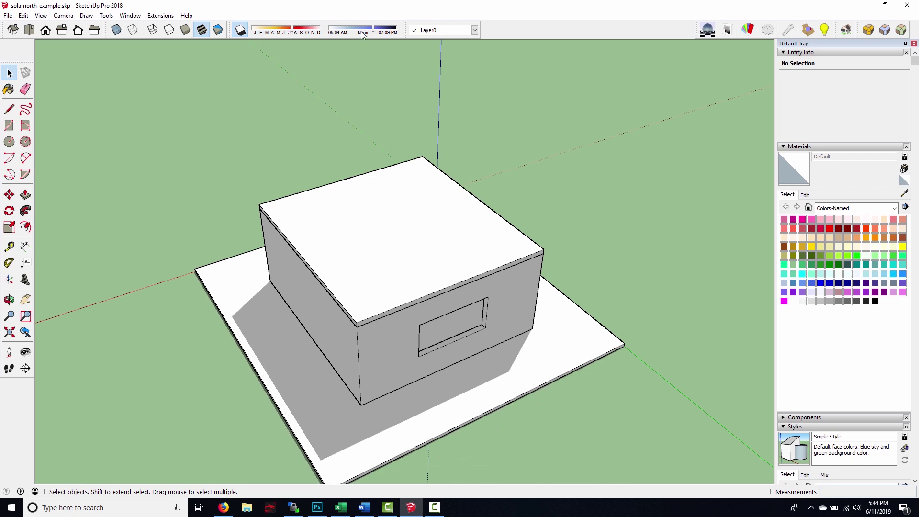
pyautogui.moveTo(363, 34); pyautogui.dragTo(339, 38)
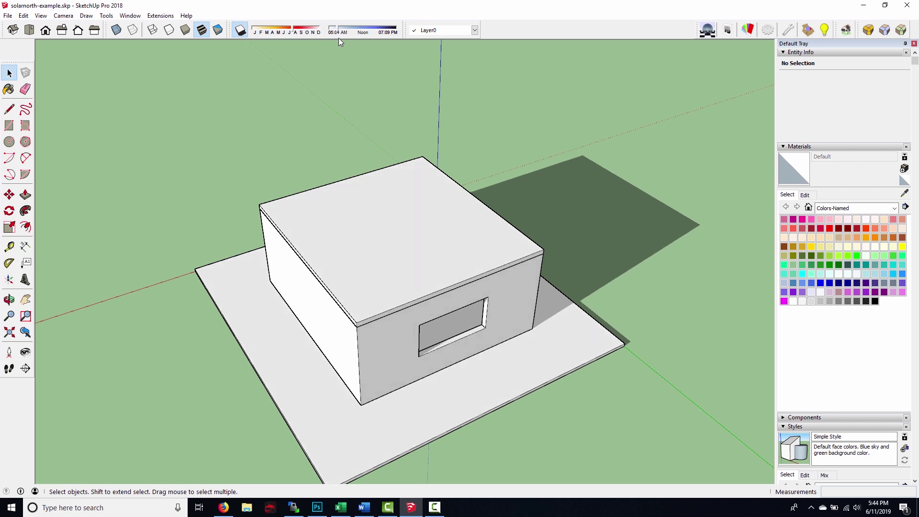
pyautogui.moveTo(338, 35); pyautogui.dragTo(350, 50)
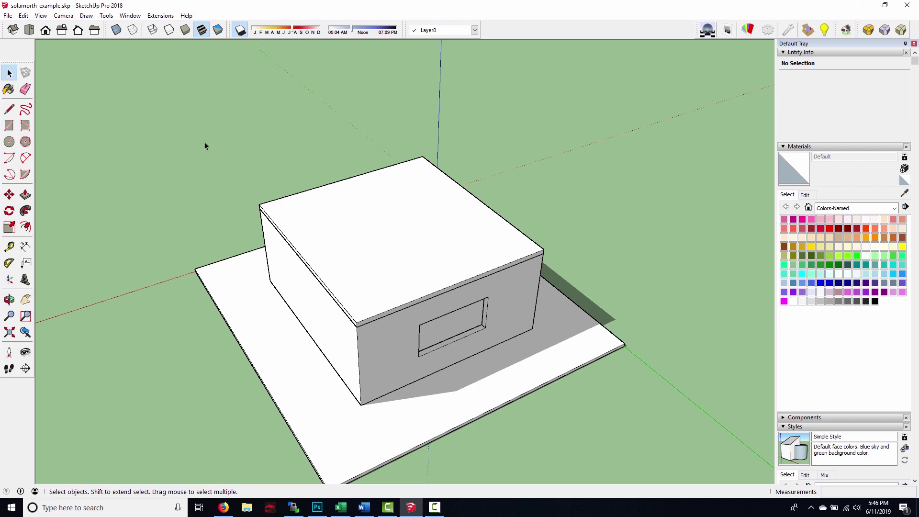
pyautogui.moveTo(160, 114); pyautogui.dragTo(662, 488)
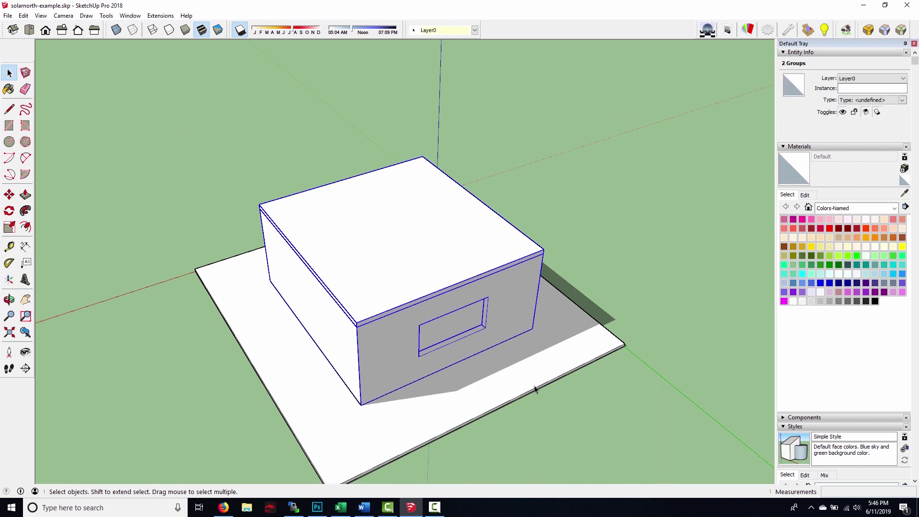
pyautogui.press('r')
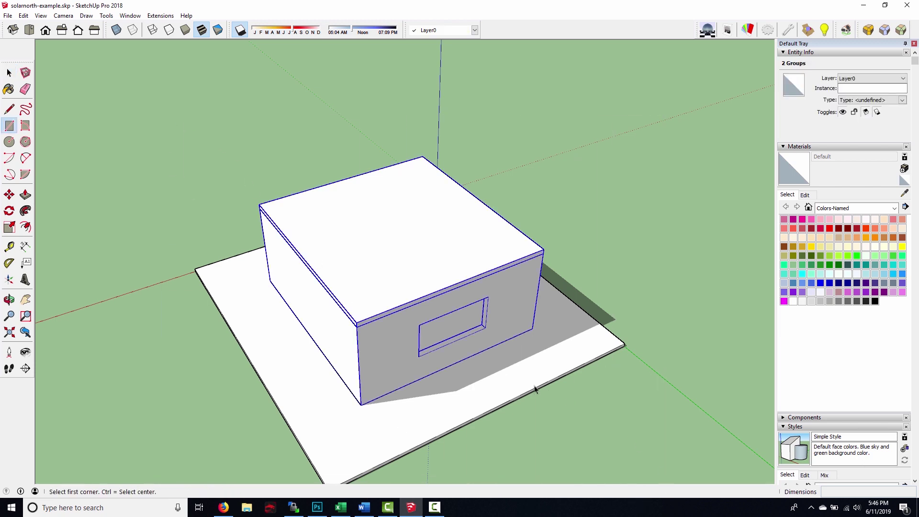
pyautogui.click(9, 211)
pyautogui.click(394, 229)
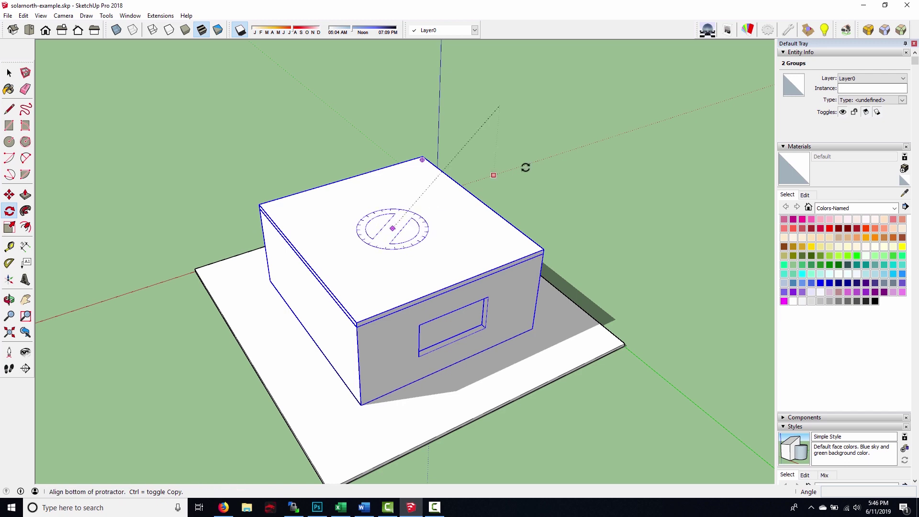
pyautogui.click(583, 165)
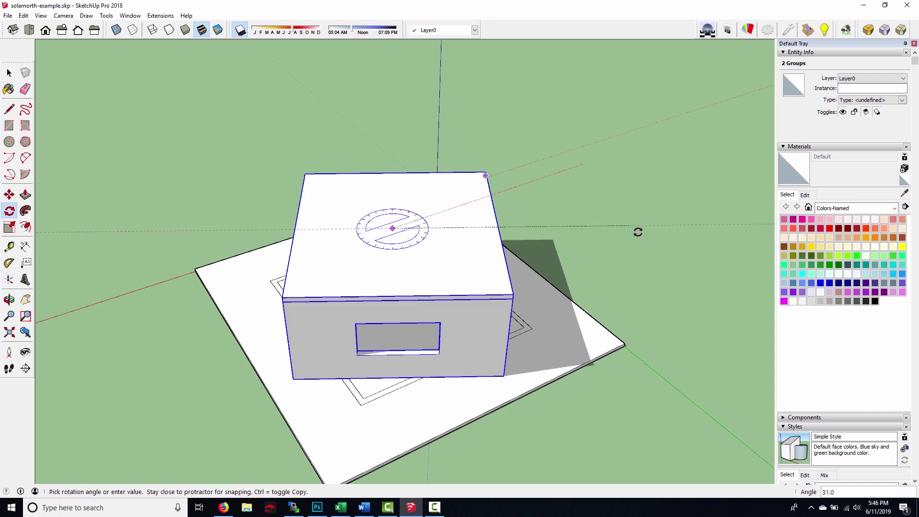
pyautogui.click(632, 359)
pyautogui.moveTo(307, 420)
pyautogui.mouseDown(button='middle')
pyautogui.moveTo(508, 358)
pyautogui.moveTo(601, 408)
pyautogui.moveTo(588, 435)
pyautogui.moveTo(604, 408)
pyautogui.mouseUp(button='middle')
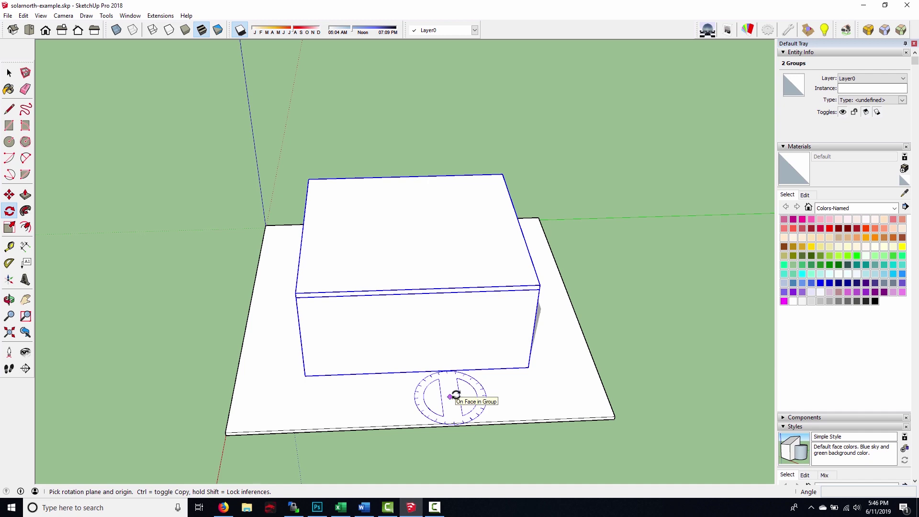
pyautogui.press('o')
pyautogui.moveTo(589, 349); pyautogui.dragTo(327, 312)
pyautogui.moveTo(327, 312); pyautogui.dragTo(101, 152, button='middle')
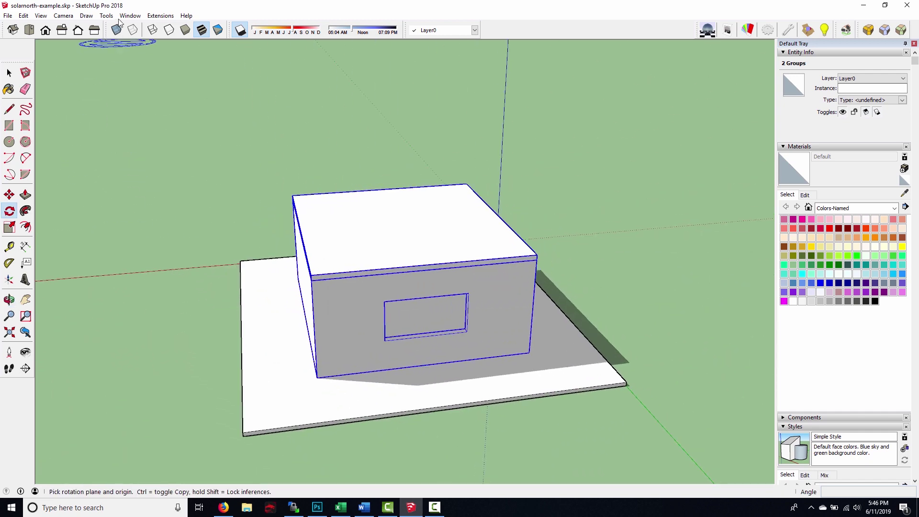
pyautogui.click(153, 17)
pyautogui.moveTo(129, 16)
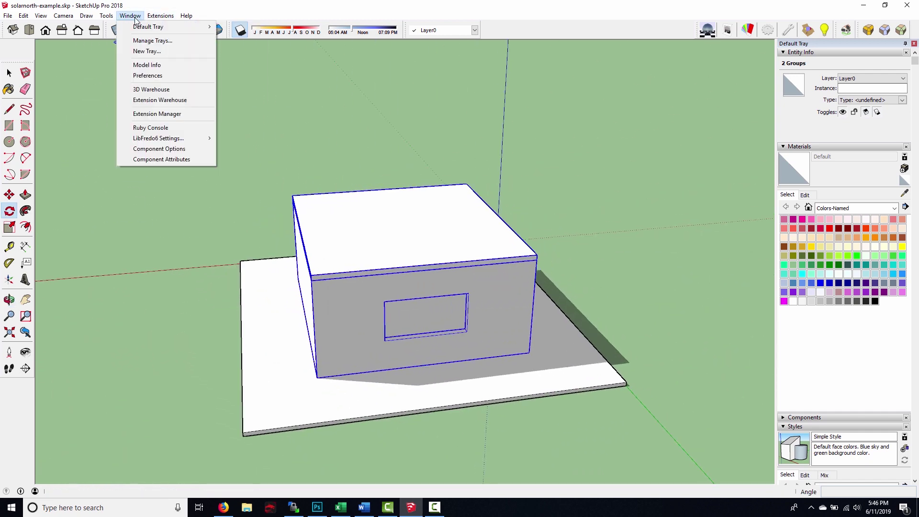
pyautogui.click(145, 66)
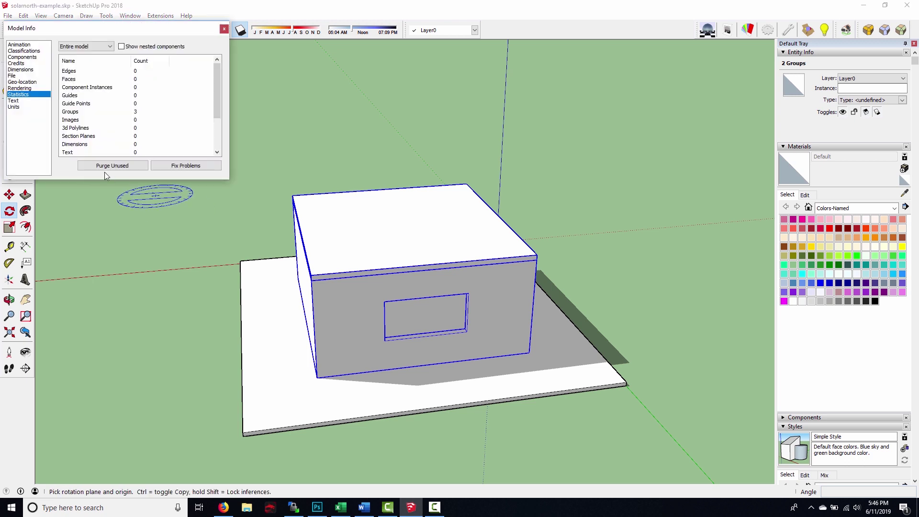
pyautogui.click(27, 83)
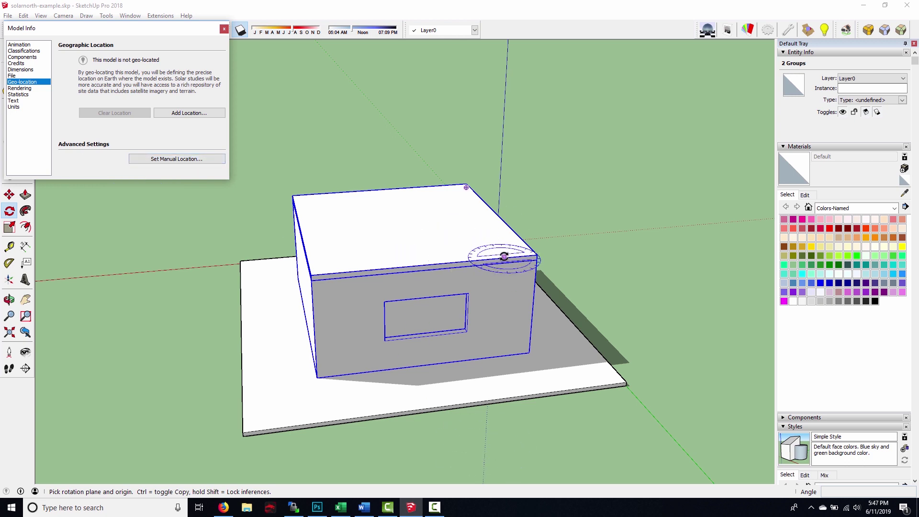
pyautogui.click(196, 160)
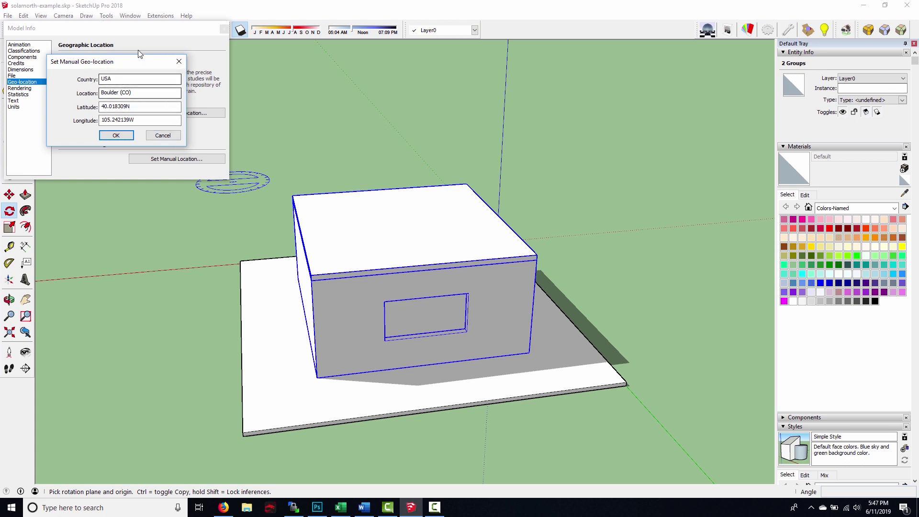
pyautogui.click(178, 61)
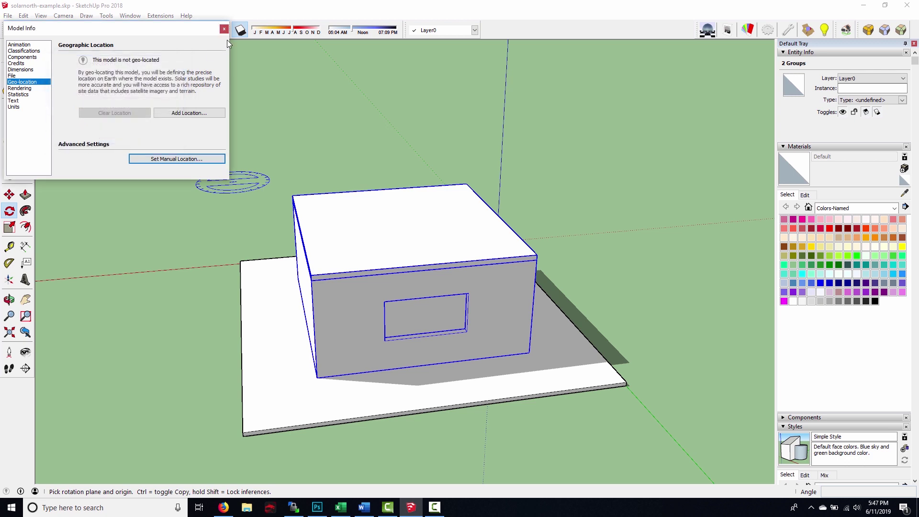
pyautogui.click(223, 29)
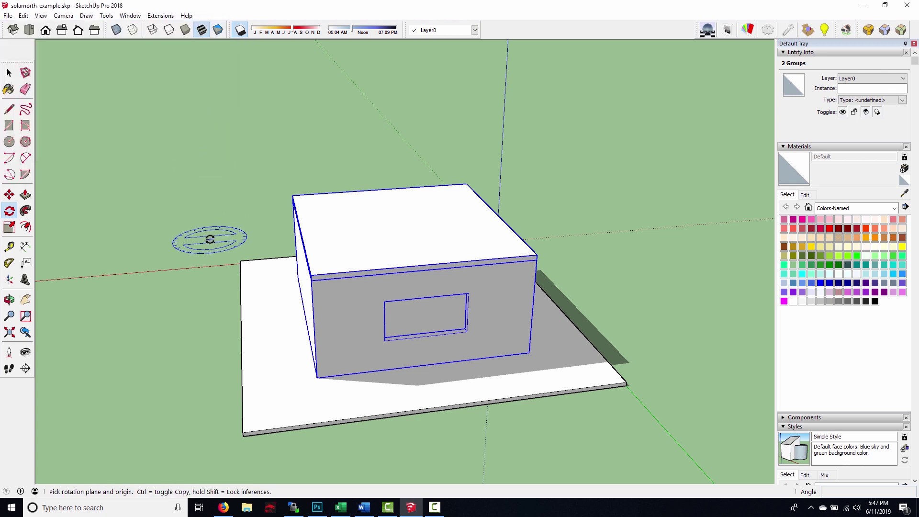
pyautogui.press('space')
pyautogui.click(257, 228)
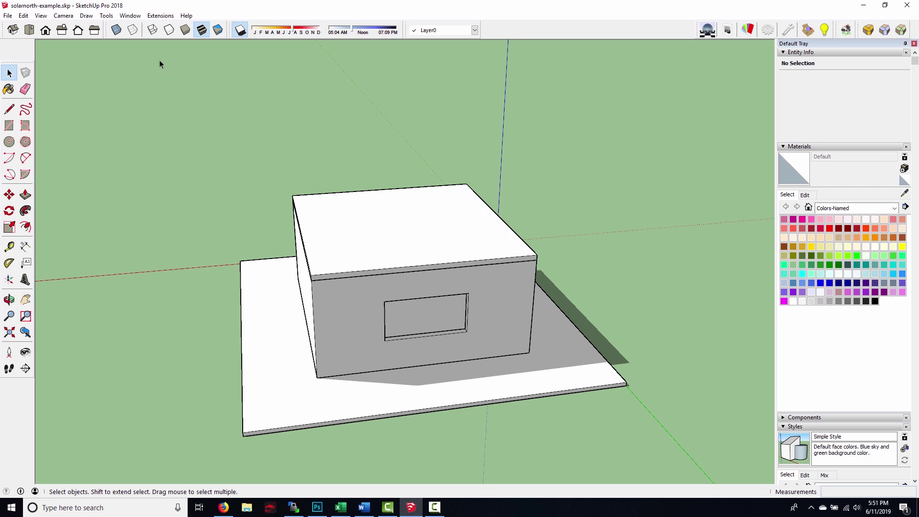
# Step: Search the Extension Warehouse for 'solar north' and open the Solar North extension page
pyautogui.click(130, 15)
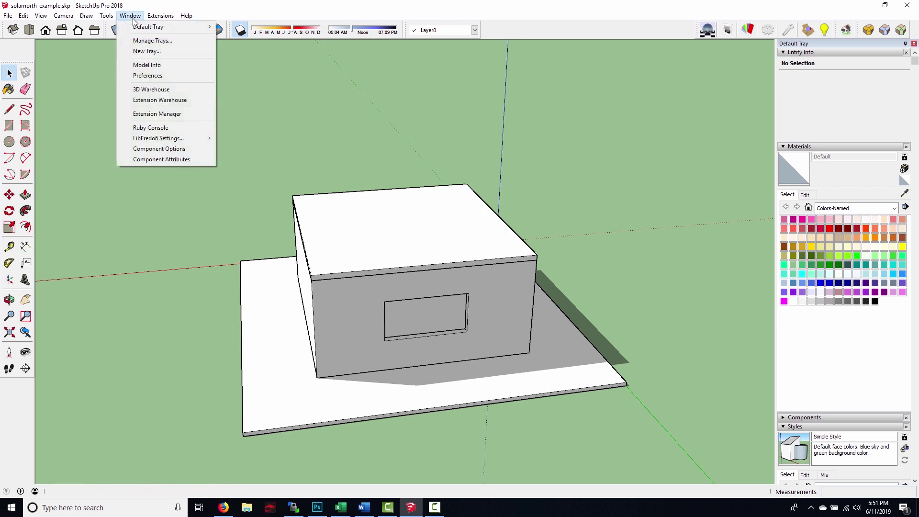
pyautogui.click(146, 100)
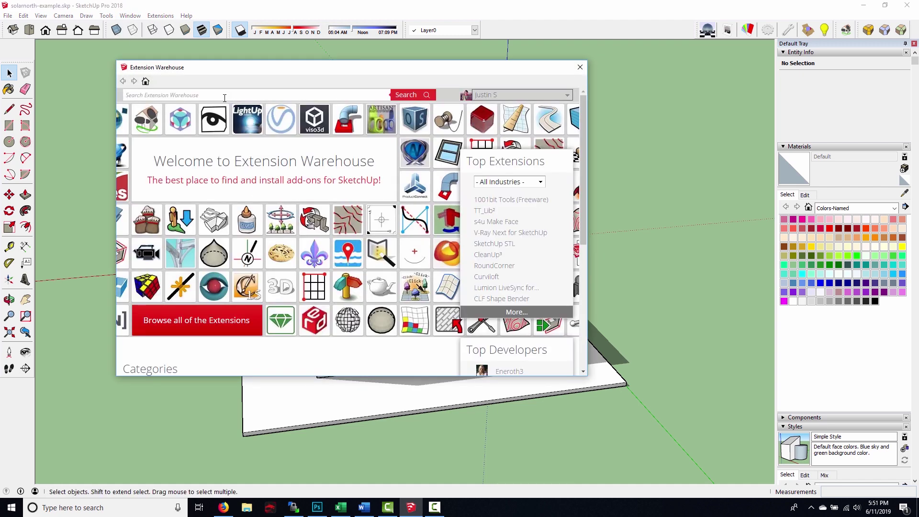
pyautogui.write('solar north')
pyautogui.press('Return')
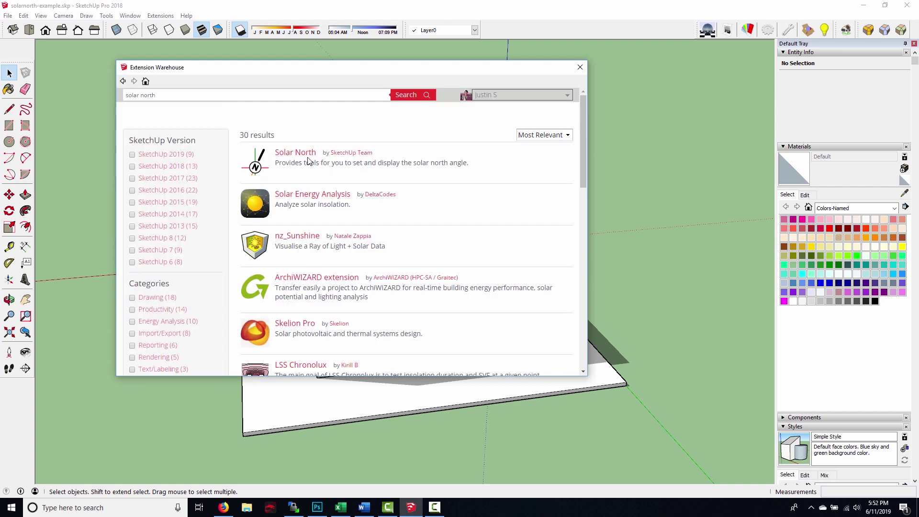
pyautogui.click(309, 153)
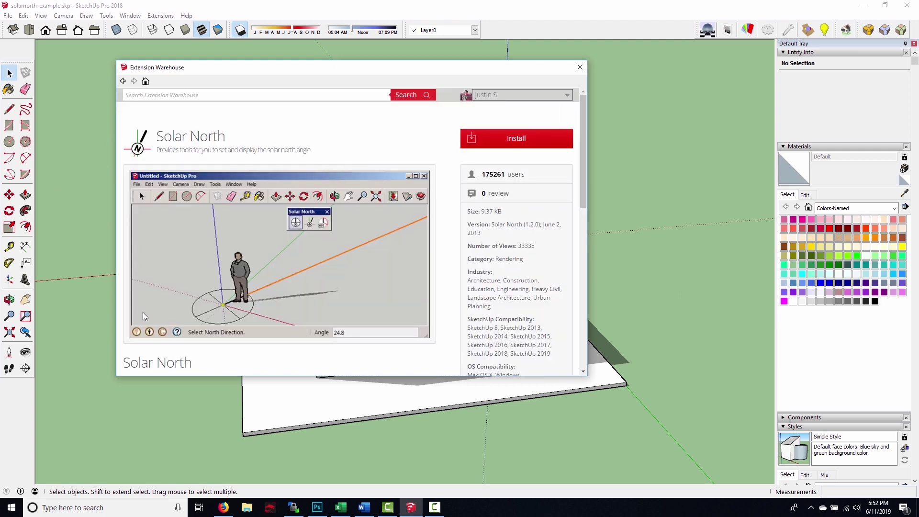
# Step: Install the Solar North extension, confirm it, and close the Extension Warehouse
pyautogui.scroll(-3, 142, 312)
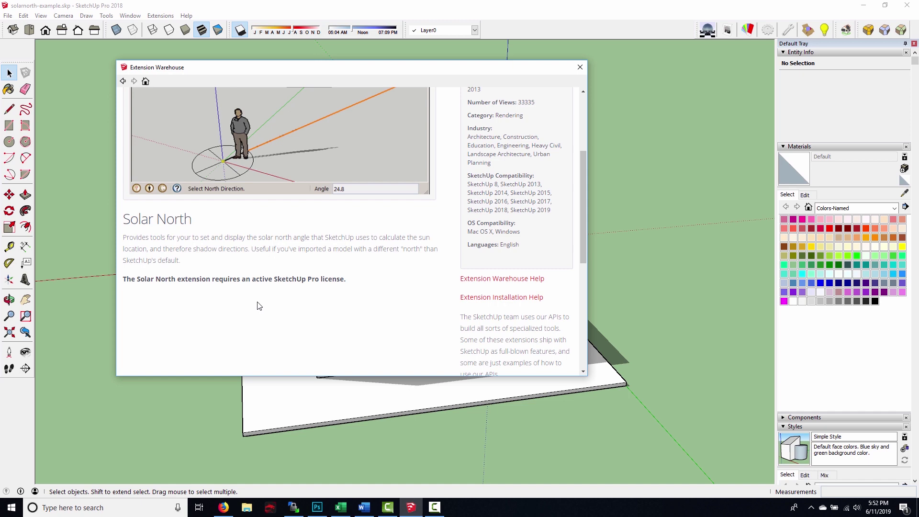
pyautogui.scroll(3, 259, 305)
pyautogui.click(501, 145)
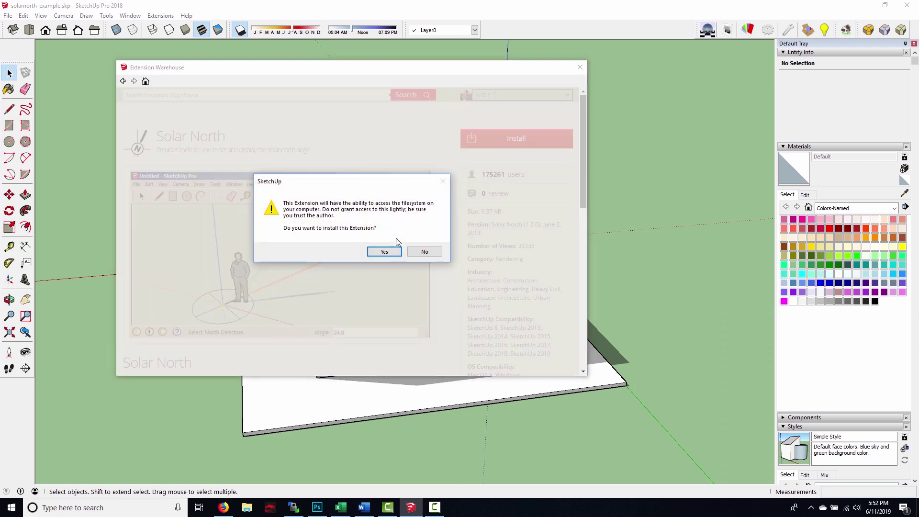
pyautogui.click(390, 251)
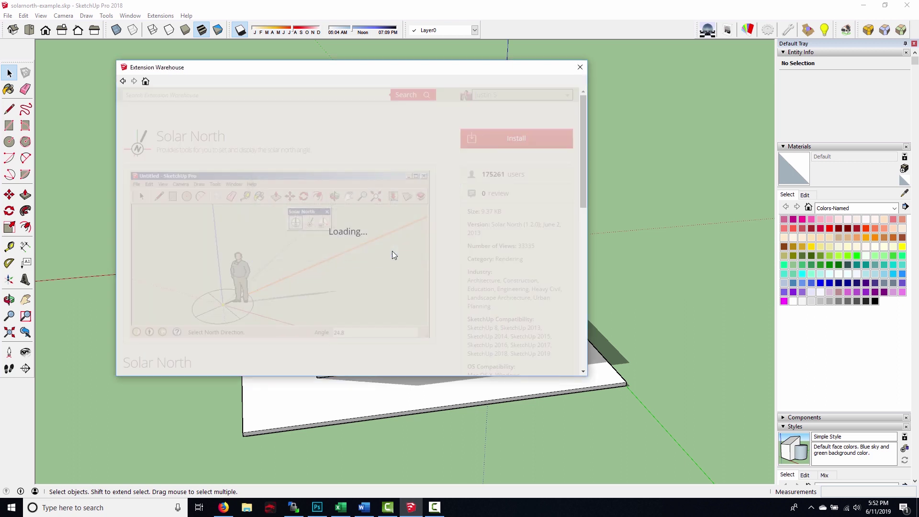
pyautogui.click(419, 245)
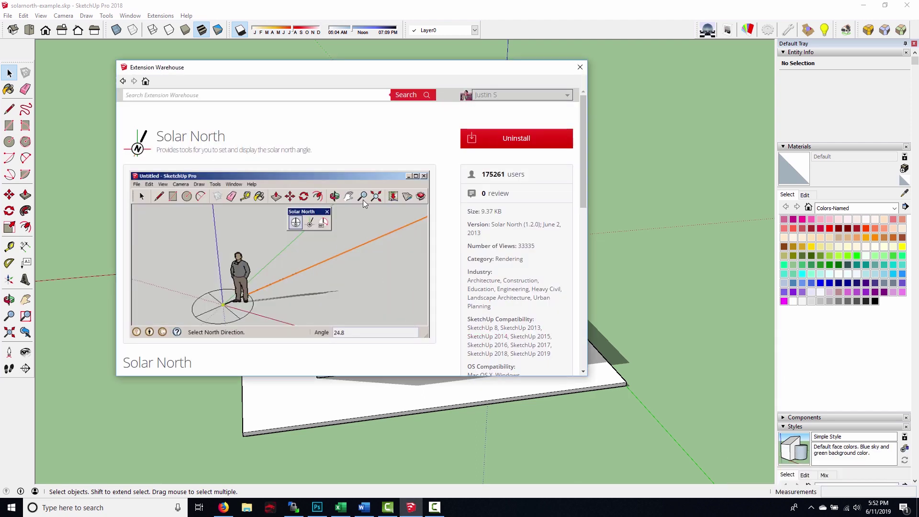
pyautogui.click(579, 67)
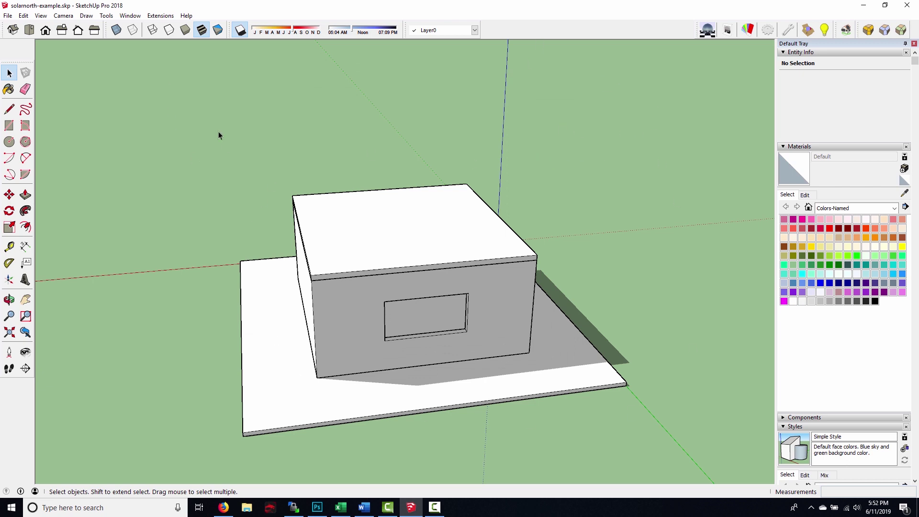
# Step: Enable the Solar North toolbar in View > Toolbars and reposition it over the model
pyautogui.click(160, 15)
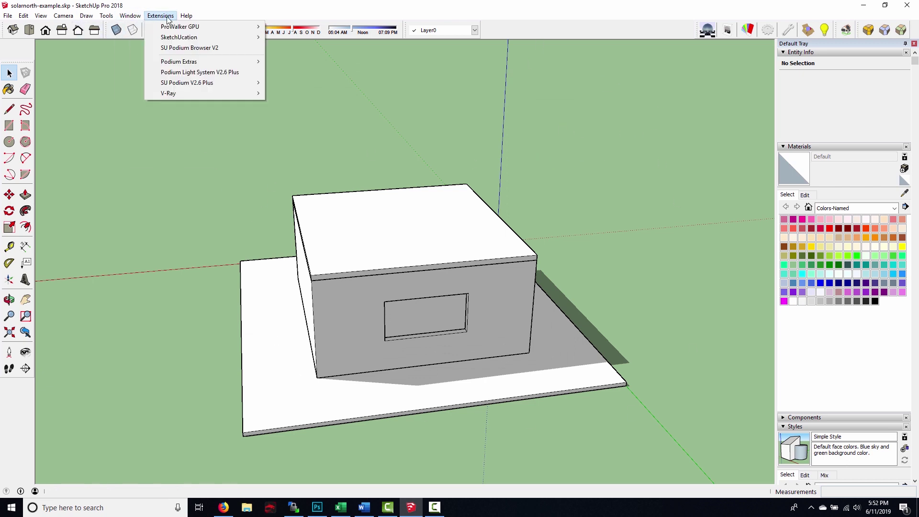
pyautogui.click(52, 26)
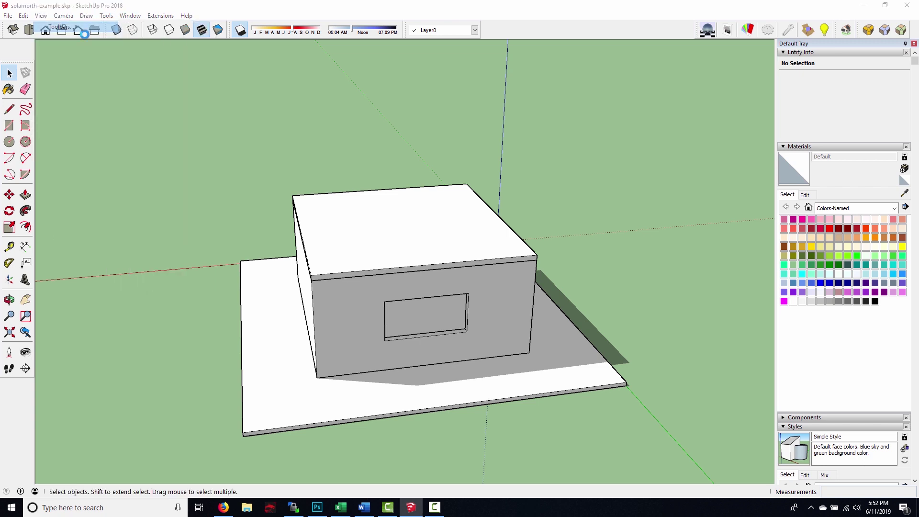
pyautogui.scroll(-2, 394, 271)
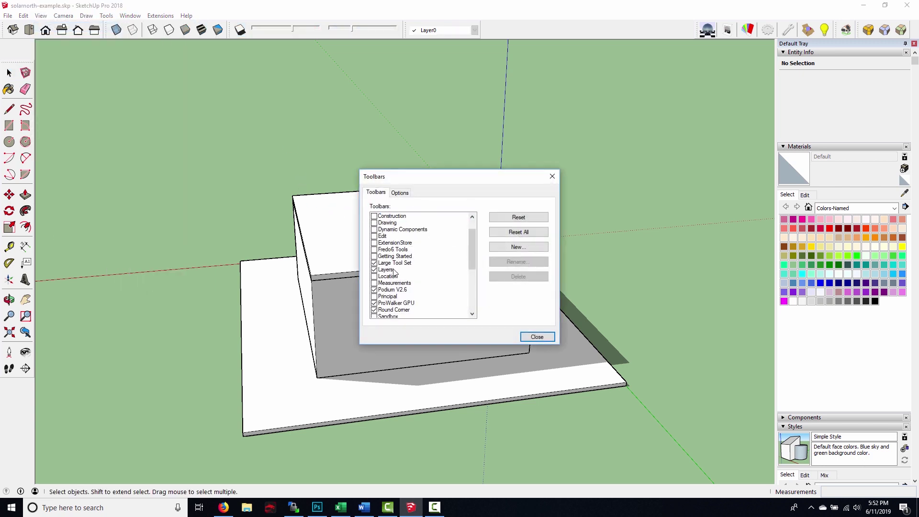
pyautogui.scroll(-2, 394, 272)
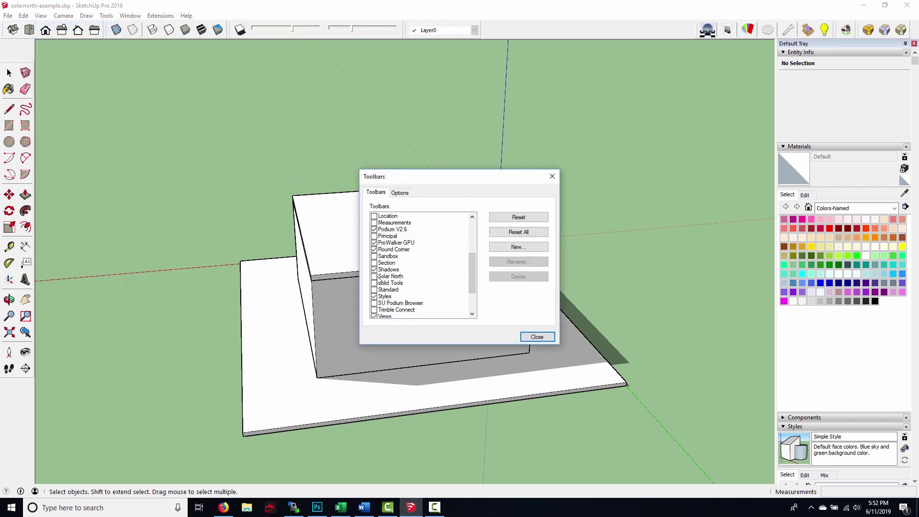
pyautogui.click(374, 277)
pyautogui.moveTo(546, 73); pyautogui.dragTo(533, 76)
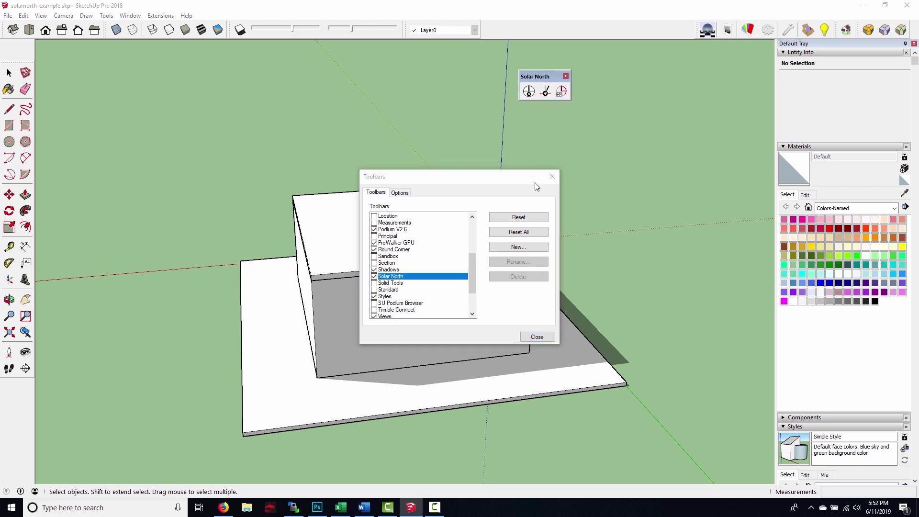
pyautogui.click(552, 176)
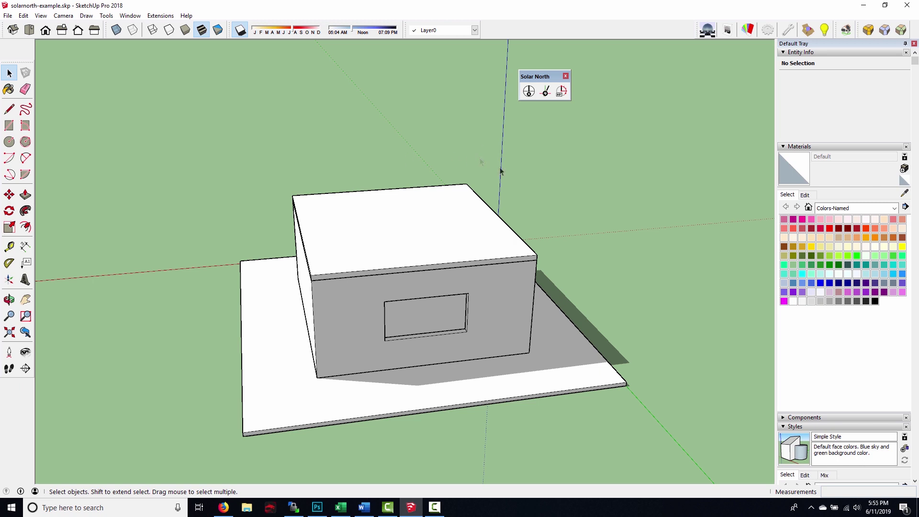
# Step: Hide the box's lid group and orbit to look down into the open box
pyautogui.rightClick(480, 227)
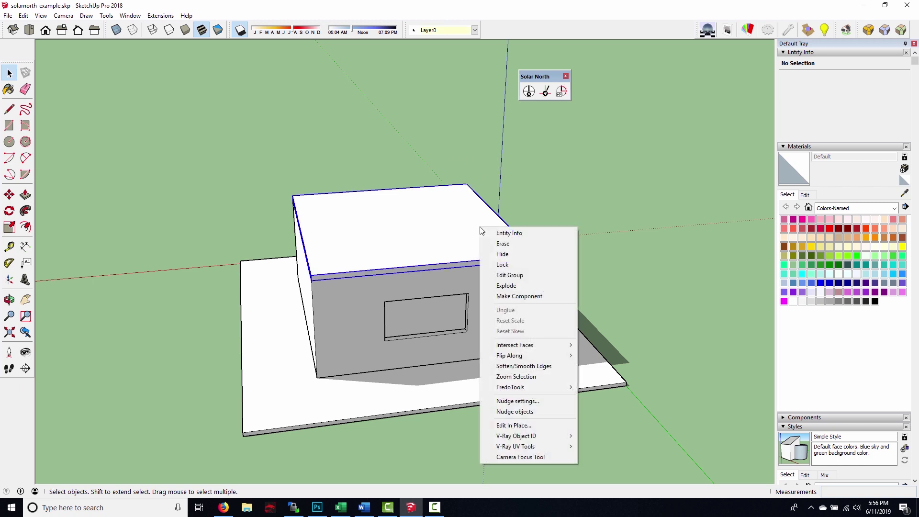
pyautogui.click(502, 254)
pyautogui.moveTo(344, 181); pyautogui.dragTo(490, 240, button='middle')
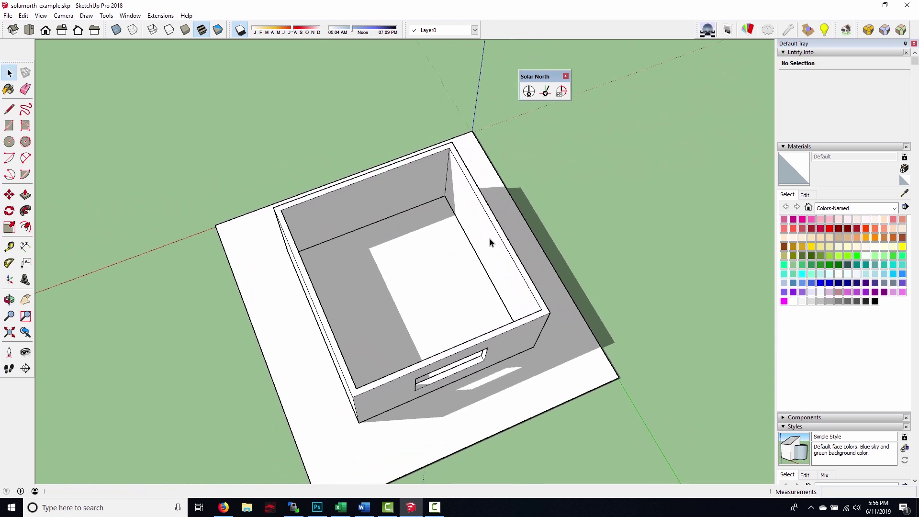
# Step: Set a new solar north with the Set North Tool so shadows fall left, then dock the toolbar
pyautogui.click(548, 96)
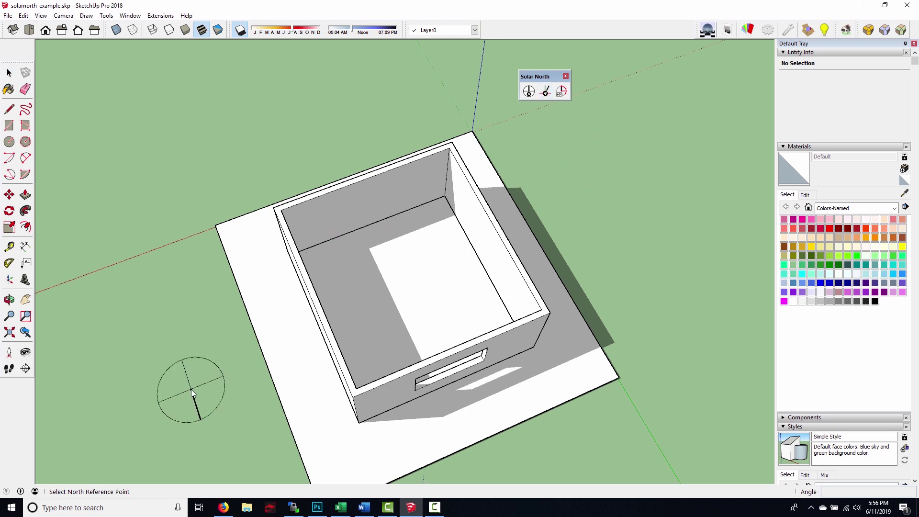
pyautogui.click(184, 393)
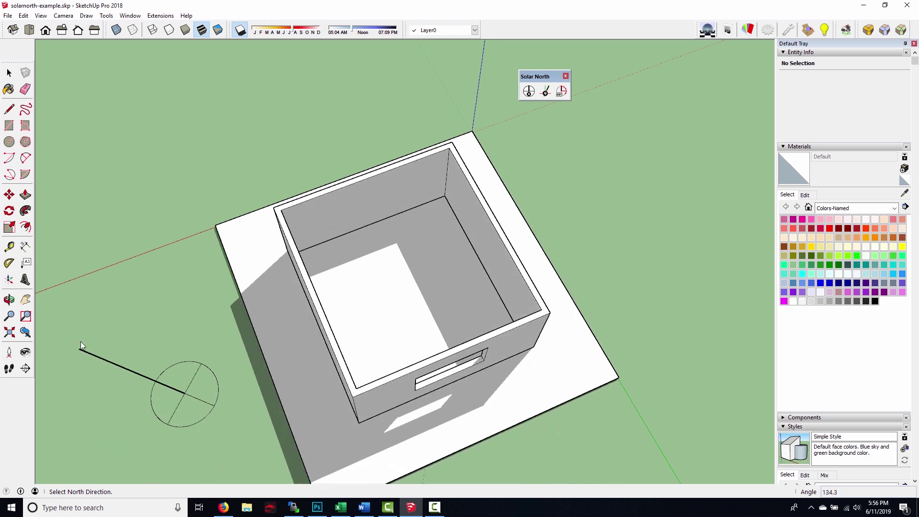
pyautogui.click(252, 280)
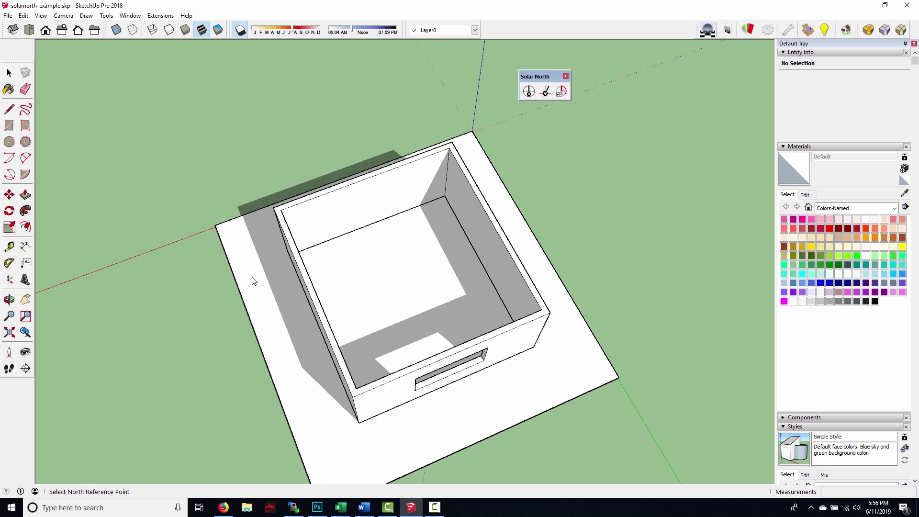
pyautogui.moveTo(501, 445); pyautogui.dragTo(505, 352, button='middle')
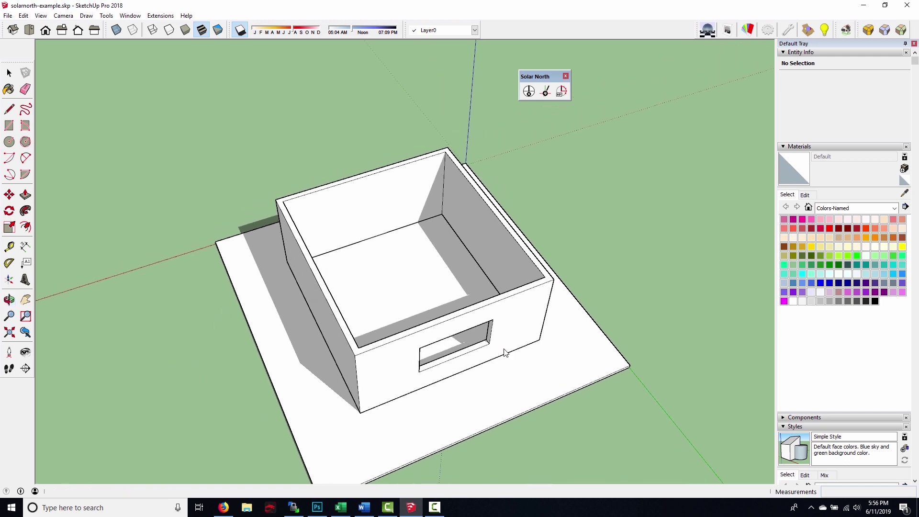
pyautogui.moveTo(406, 347); pyautogui.dragTo(412, 233, button='middle')
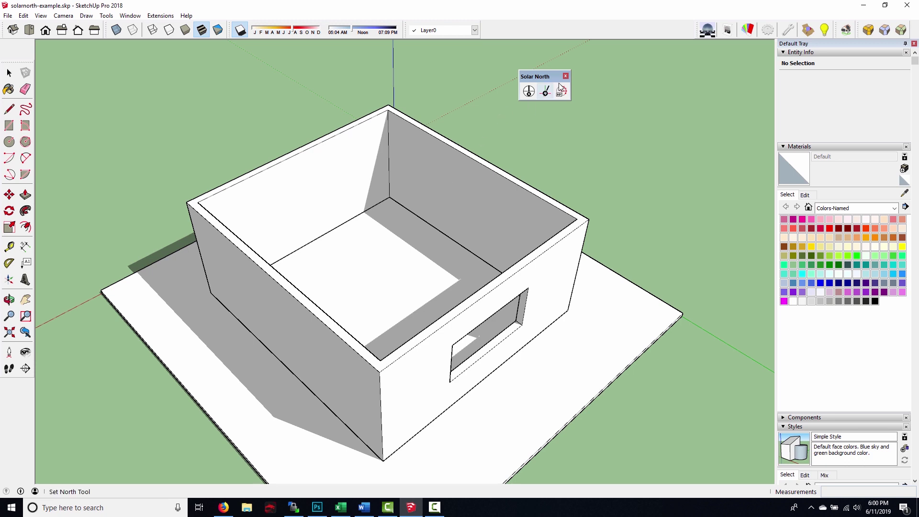
pyautogui.moveTo(546, 76); pyautogui.dragTo(546, 33)
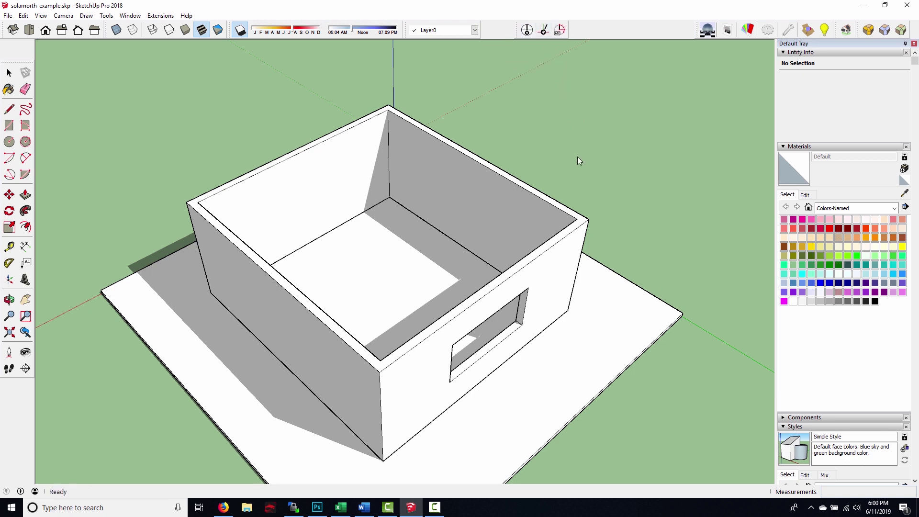